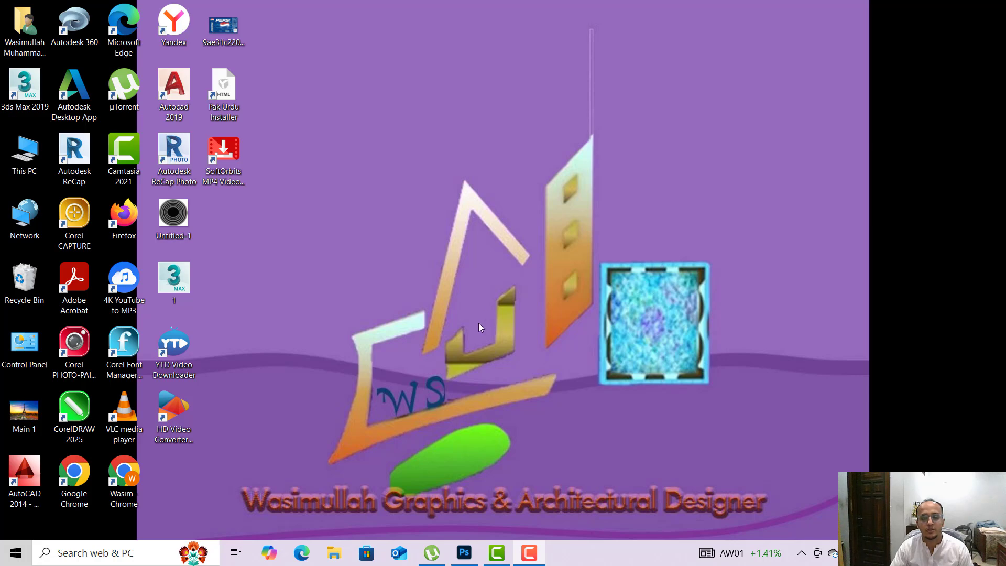
# Step: Switch to Photoshop
pyautogui.click(465, 554)
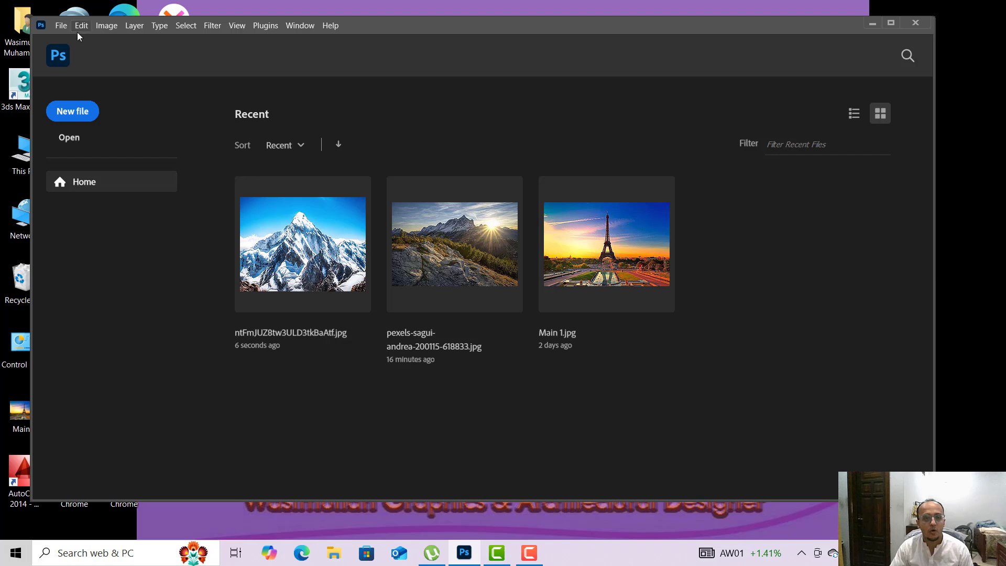
pyautogui.click(61, 25)
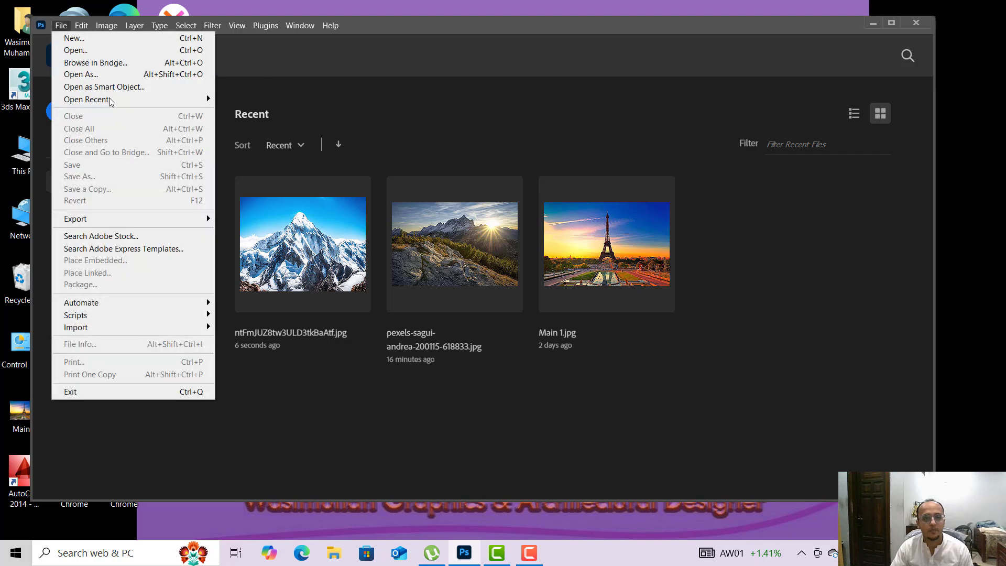
pyautogui.click(95, 87)
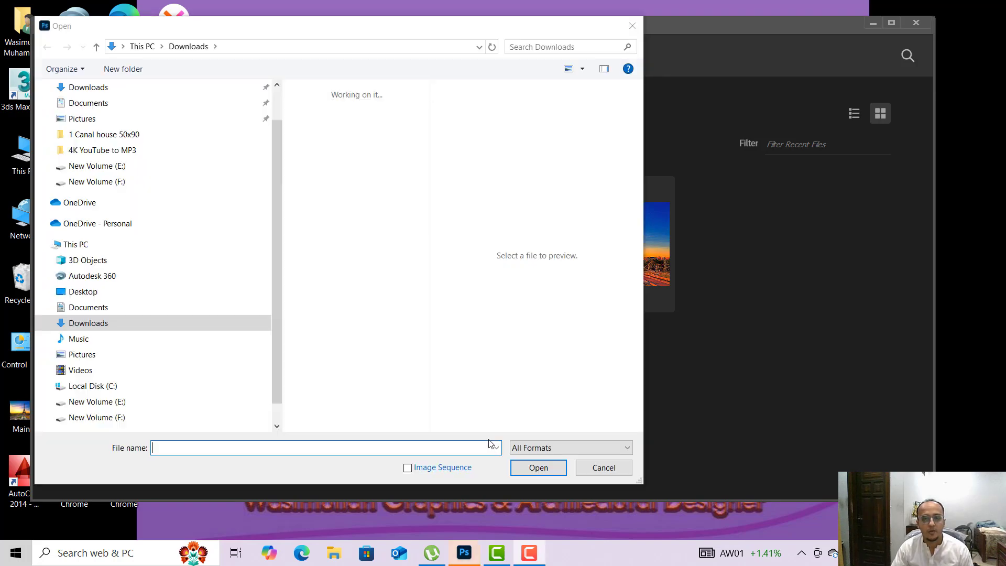
pyautogui.click(632, 26)
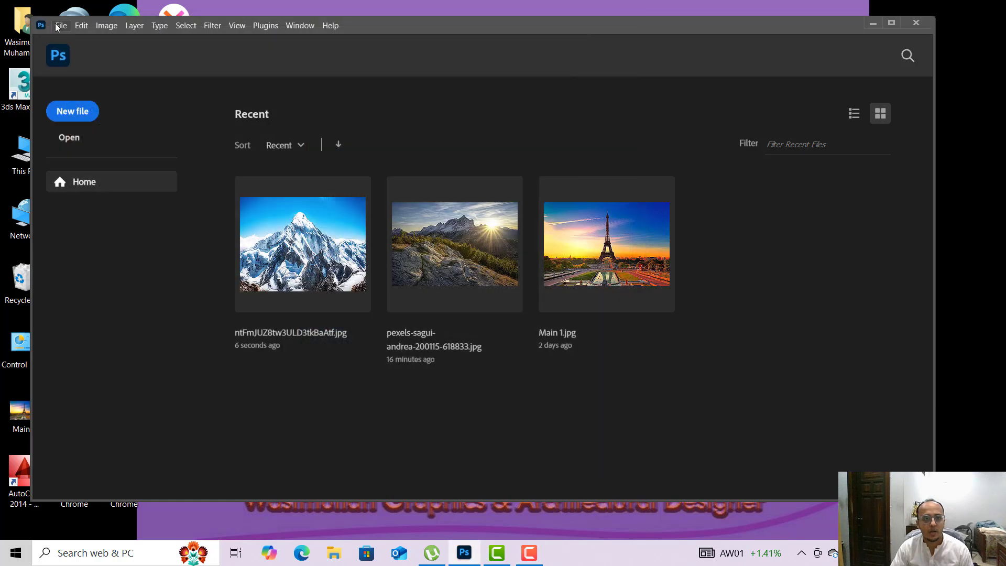
# Step: Open the snowy mountain image ntFmJUZ8tw3ULD3tkBaAtf from the Downloads folder
pyautogui.click(59, 26)
pyautogui.click(71, 50)
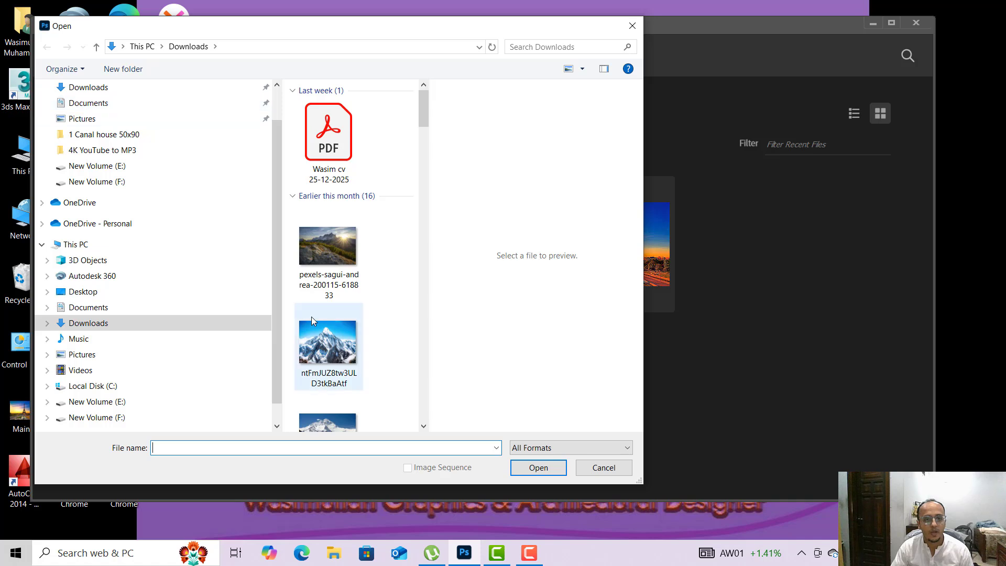
pyautogui.click(347, 338)
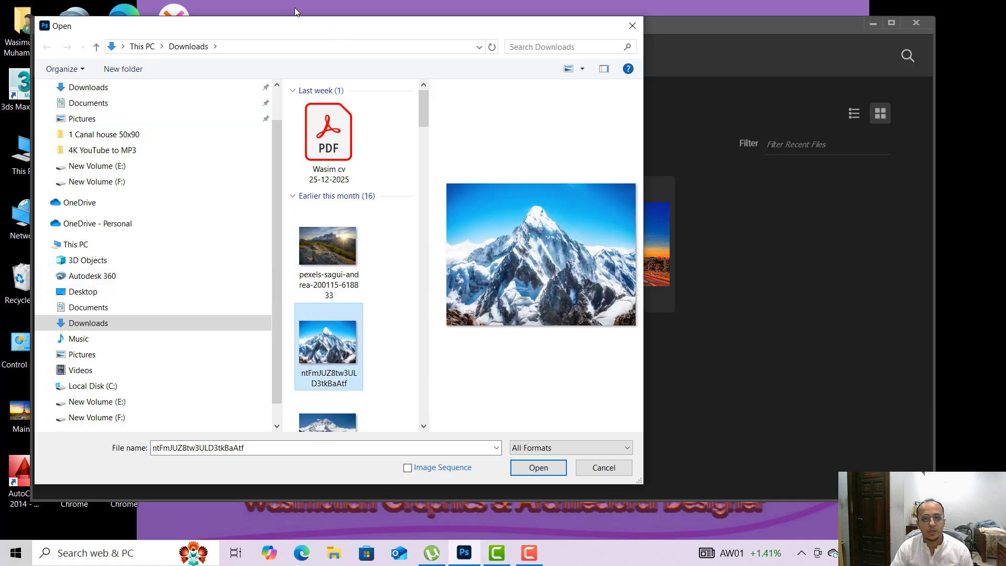
pyautogui.moveTo(287, 37); pyautogui.dragTo(257, 21)
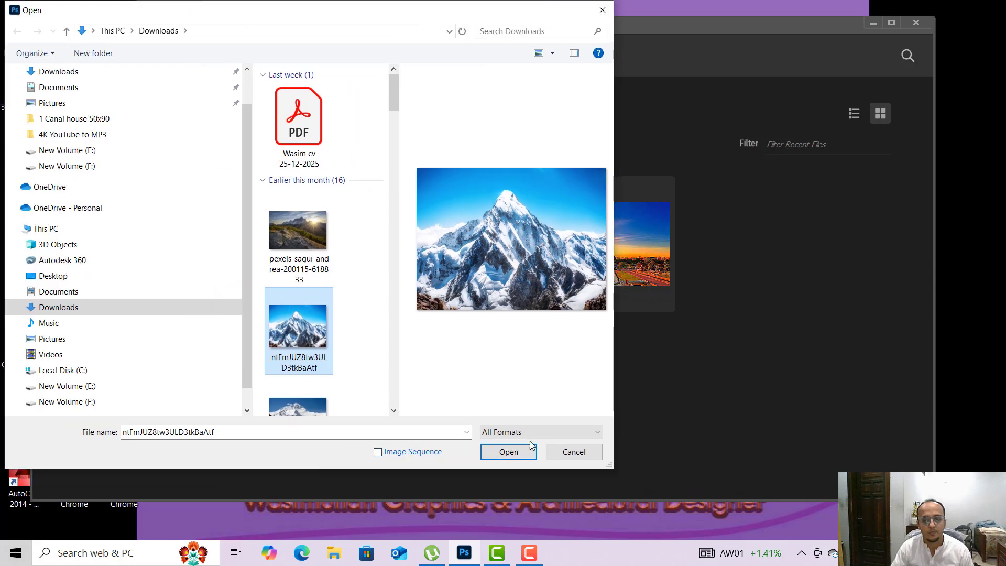
pyautogui.click(521, 493)
pyautogui.click(492, 451)
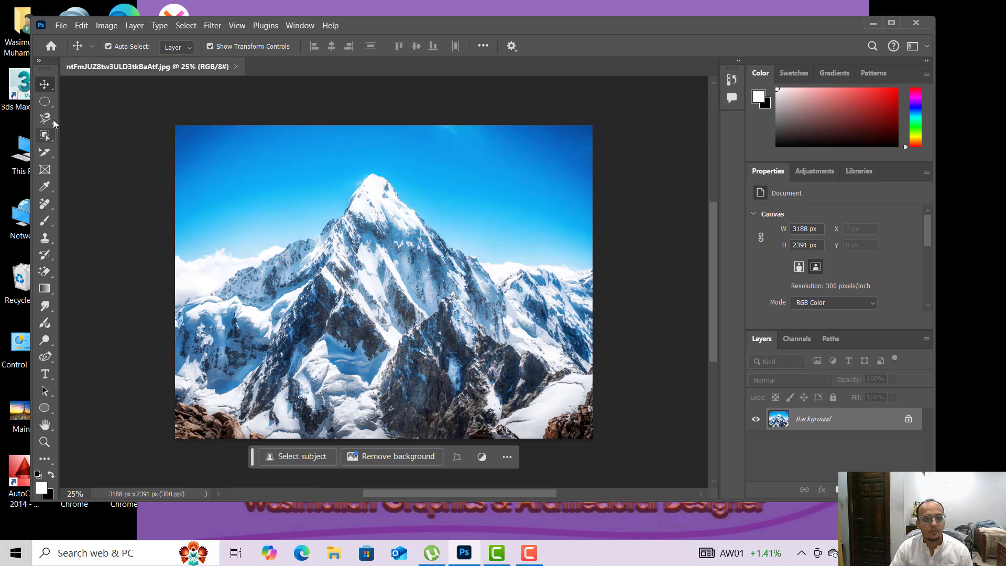
# Step: Paint a selection about 2220 px wide and 1090 px high across the mountain's middle with the Selection Brush Tool
pyautogui.click(45, 117)
pyautogui.click(87, 118)
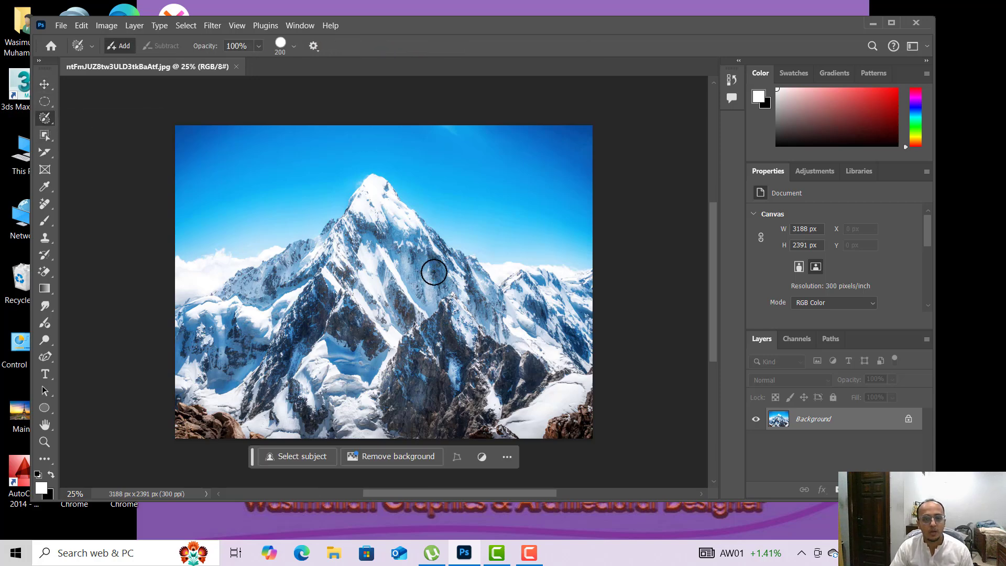
pyautogui.moveTo(260, 231)
pyautogui.mouseDown()
pyautogui.moveTo(451, 221)
pyautogui.moveTo(492, 231)
pyautogui.moveTo(513, 311)
pyautogui.moveTo(503, 327)
pyautogui.moveTo(465, 335)
pyautogui.moveTo(318, 338)
pyautogui.moveTo(271, 309)
pyautogui.moveTo(251, 262)
pyautogui.moveTo(249, 236)
pyautogui.moveTo(280, 231)
pyautogui.mouseUp()
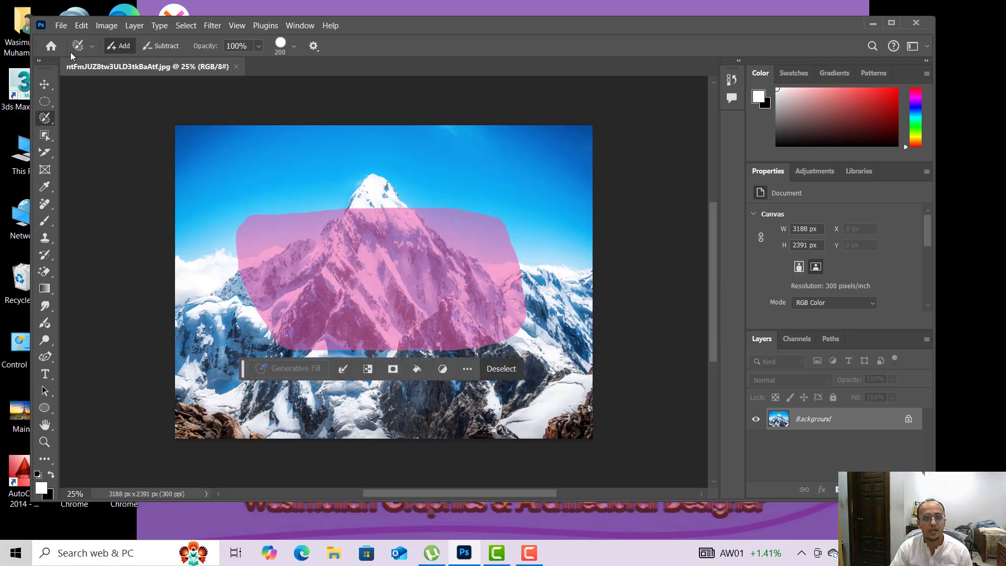
# Step: Try to move and delete the selected mountain area on the locked Background layer, cancelling the content-aware fill
pyautogui.click(44, 83)
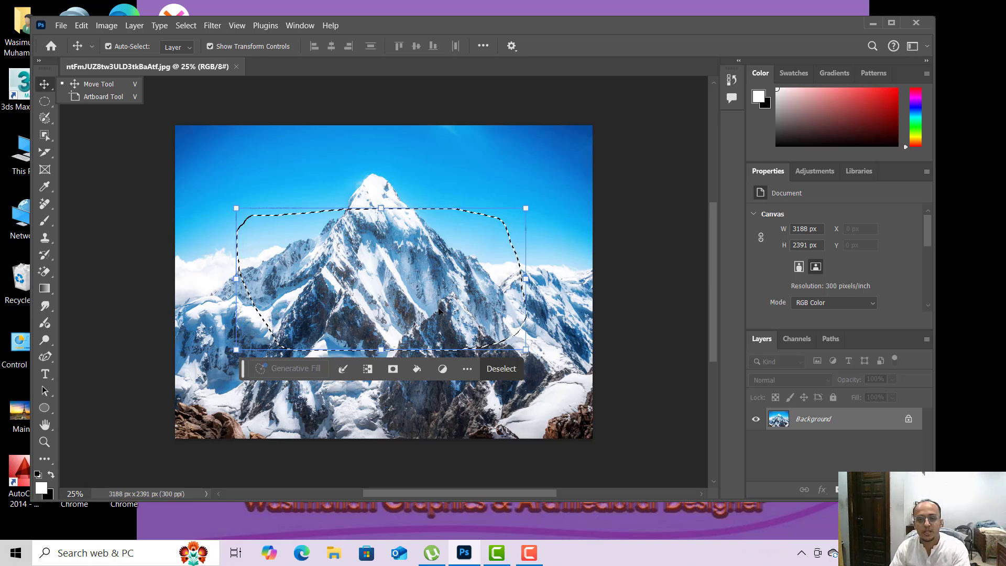
pyautogui.moveTo(399, 254); pyautogui.dragTo(460, 284)
pyautogui.hotkey('ctrl', 'z')
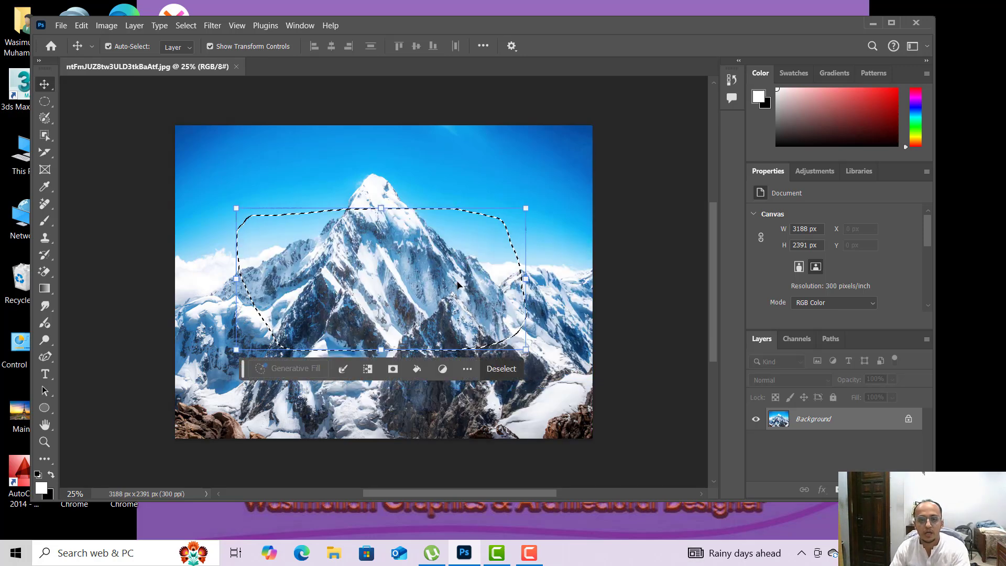
pyautogui.hotkey('shift', 'F5')
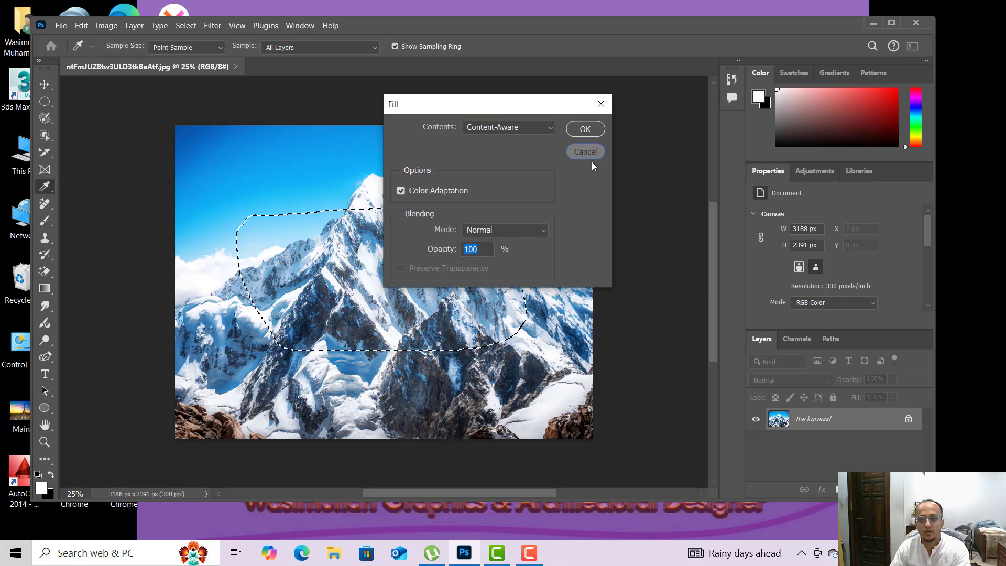
pyautogui.click(587, 151)
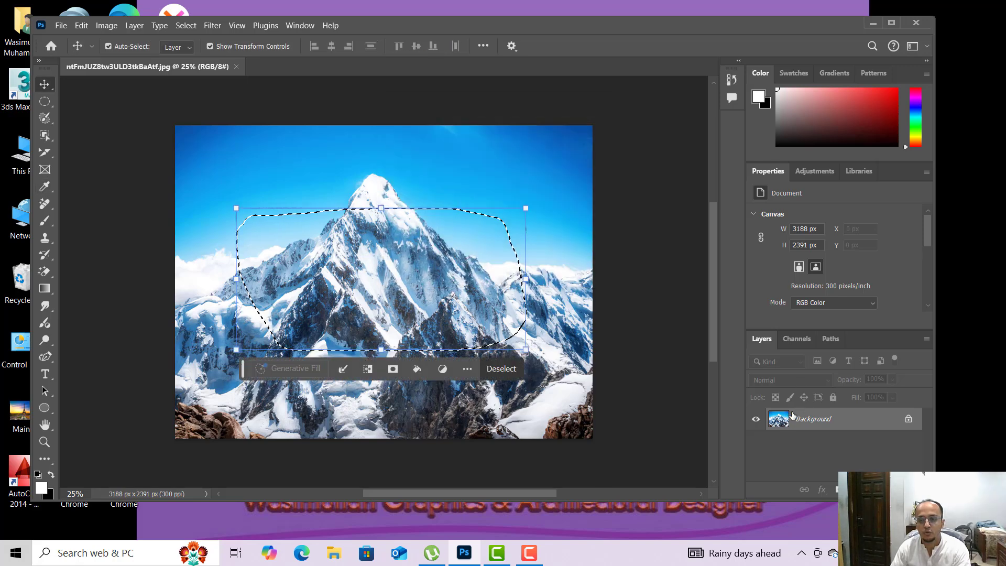
# Step: Convert the locked Background into a regular editable layer
pyautogui.doubleClick(793, 416)
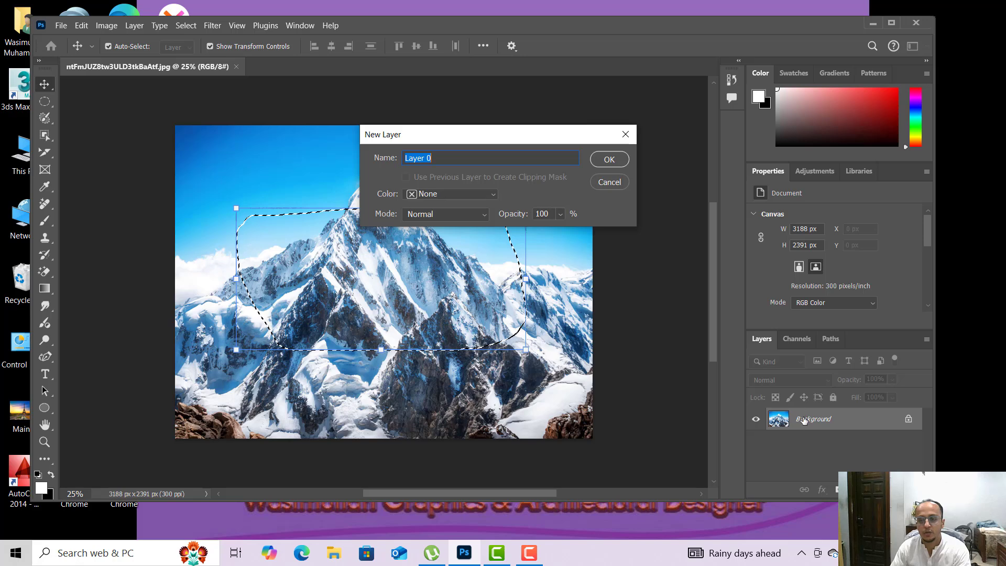
pyautogui.click(618, 166)
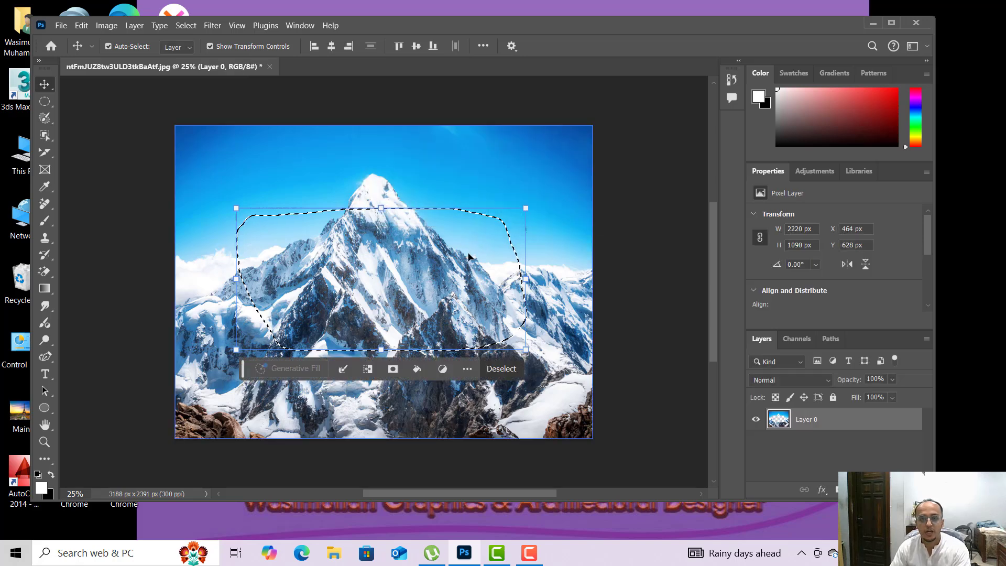
# Step: Try deleting and moving the brushed mountain area, undo each change, and clear the selection
pyautogui.press('Delete')
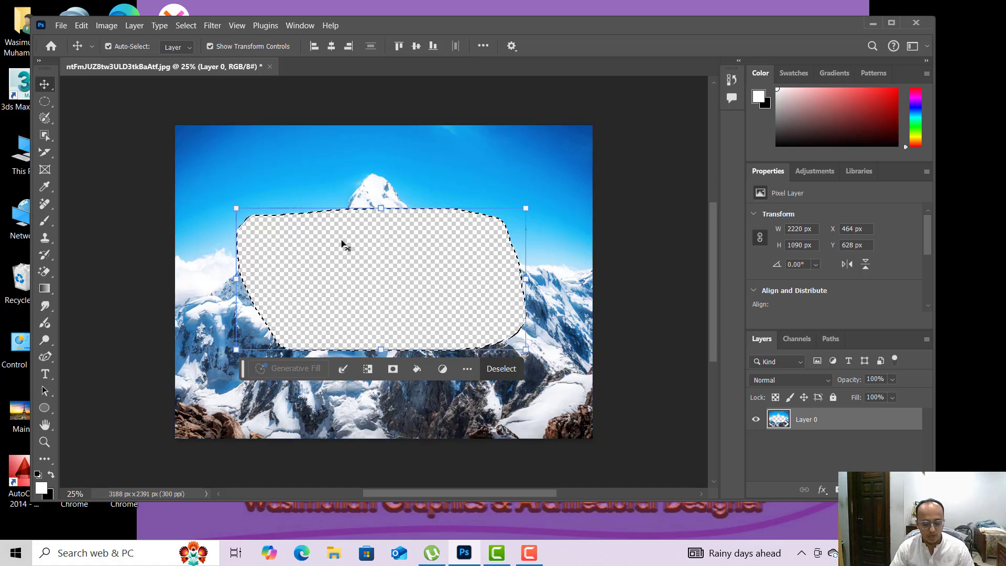
pyautogui.hotkey('ctrl', 'z')
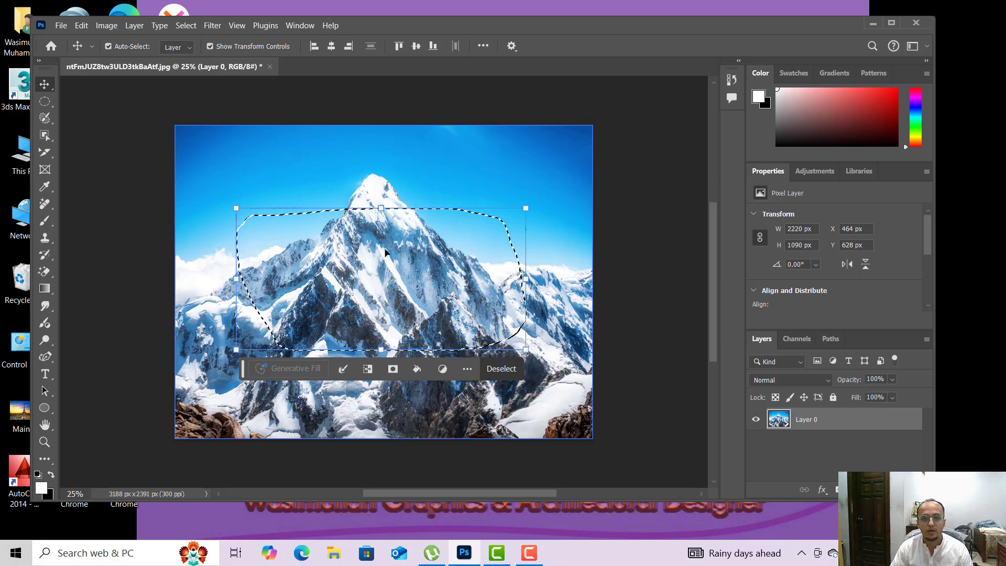
pyautogui.moveTo(411, 256); pyautogui.dragTo(432, 166)
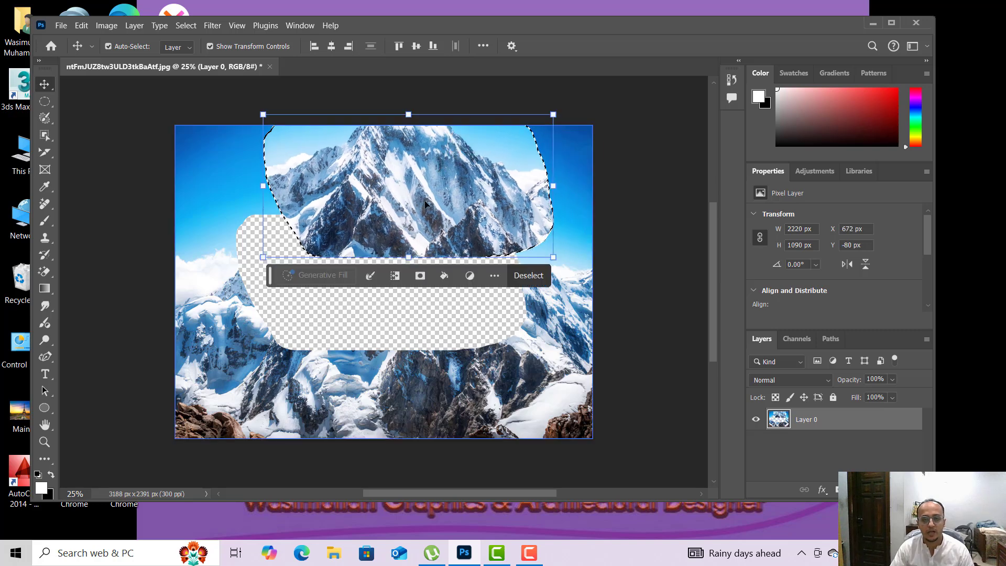
pyautogui.hotkey('ctrl', 'z')
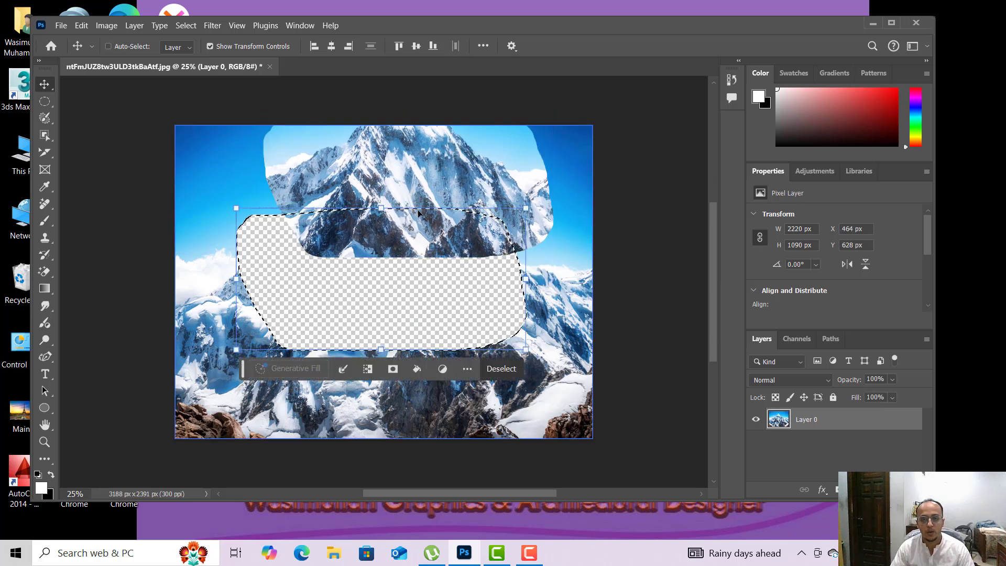
pyautogui.hotkey('ctrl', 'd')
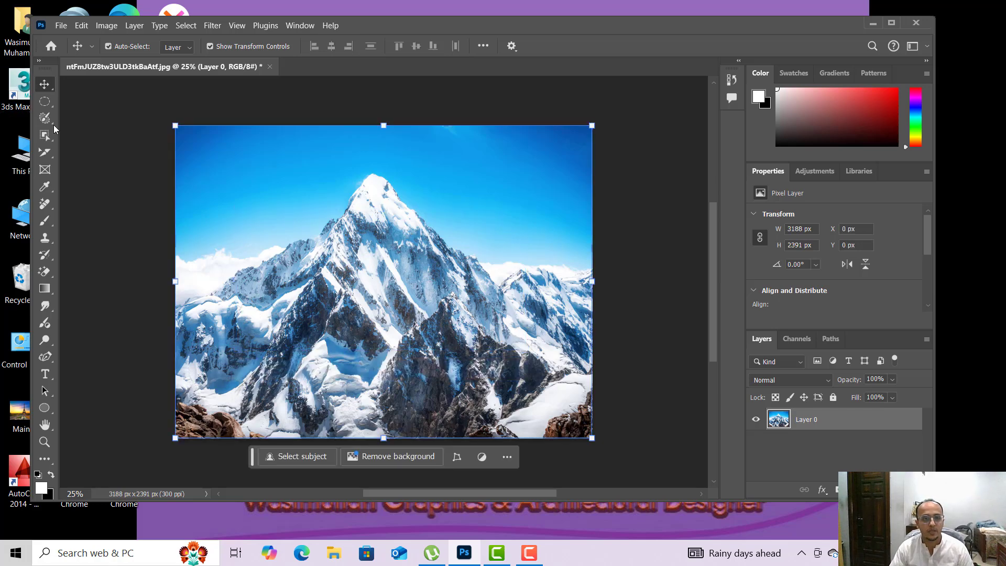
# Step: Draw a freehand selection about 2220 px wide and 893 px high across the upper mountain with the Lasso Tool
pyautogui.click(54, 128)
pyautogui.click(50, 121)
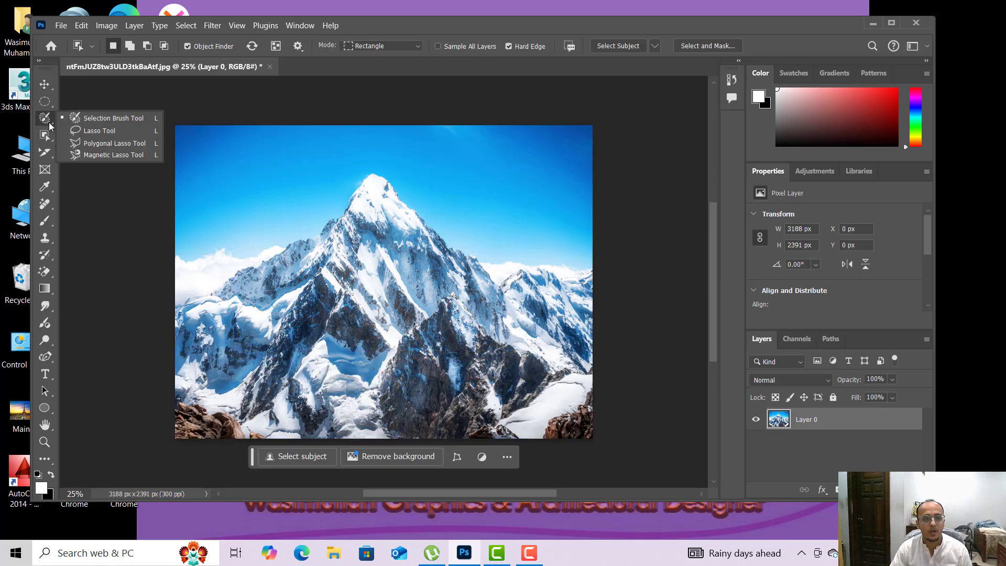
pyautogui.click(94, 131)
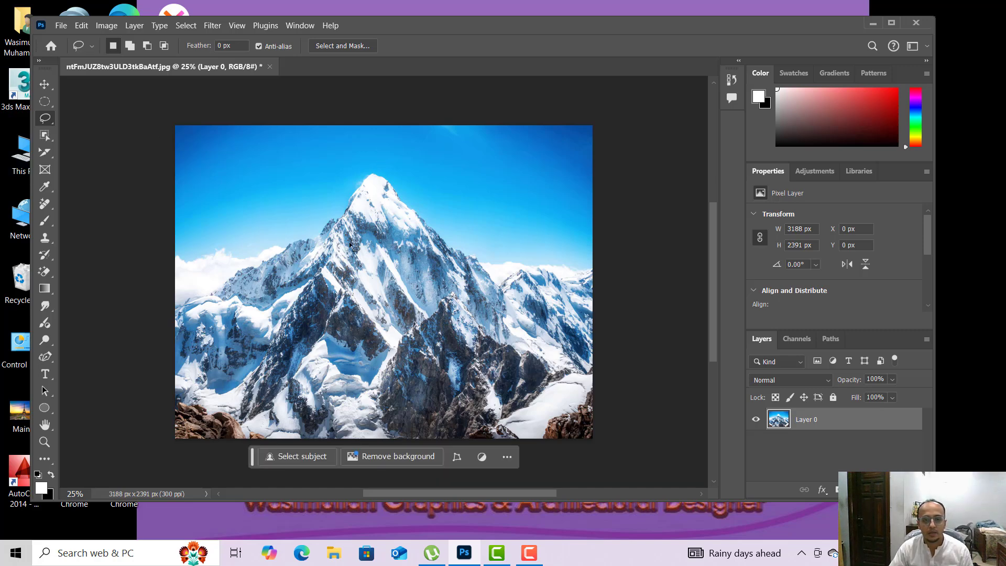
pyautogui.moveTo(254, 205); pyautogui.dragTo(308, 248)
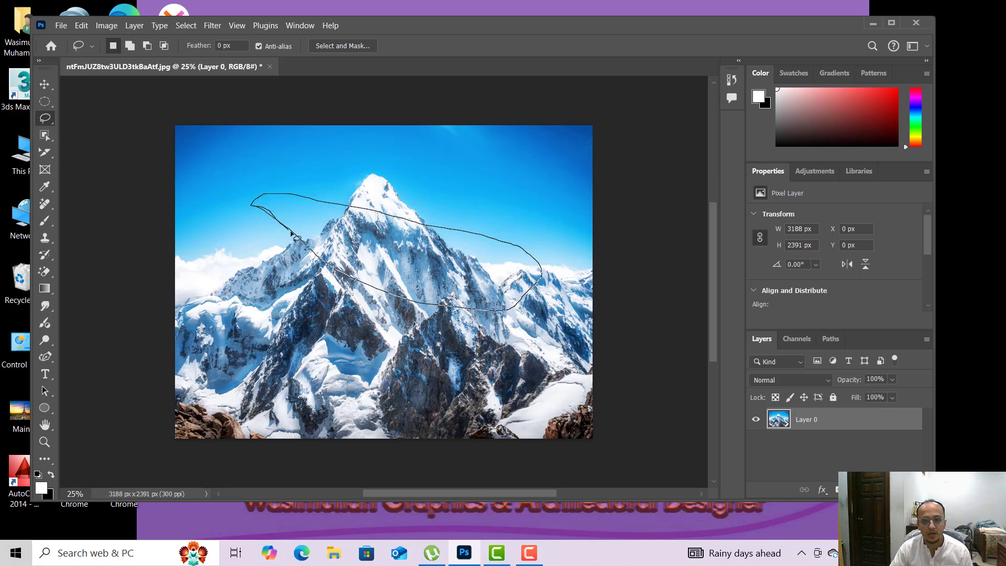
pyautogui.moveTo(314, 250); pyautogui.dragTo(310, 247)
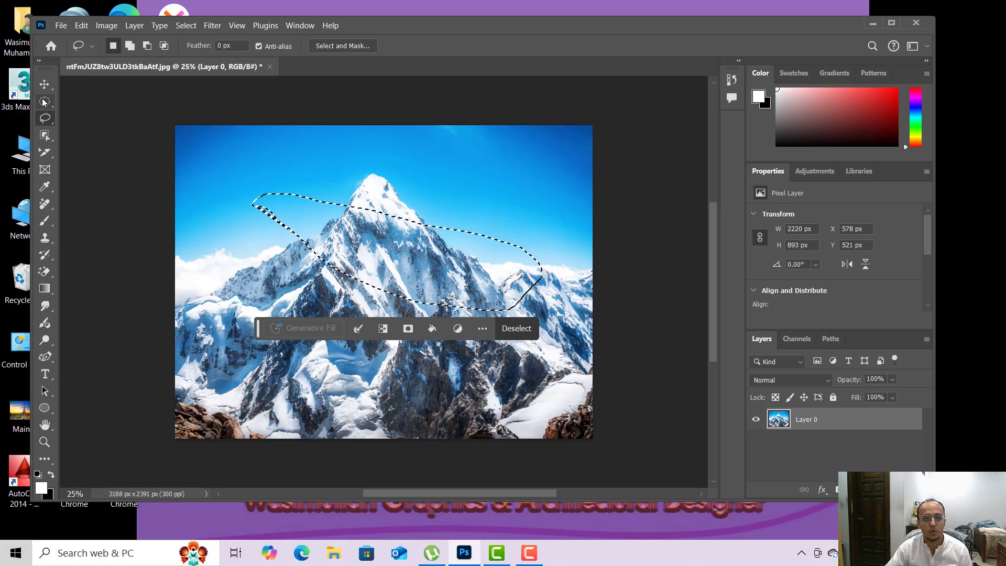
# Step: Try deleting and moving the lassoed area, undo each change, and remove the lasso selection
pyautogui.click(49, 86)
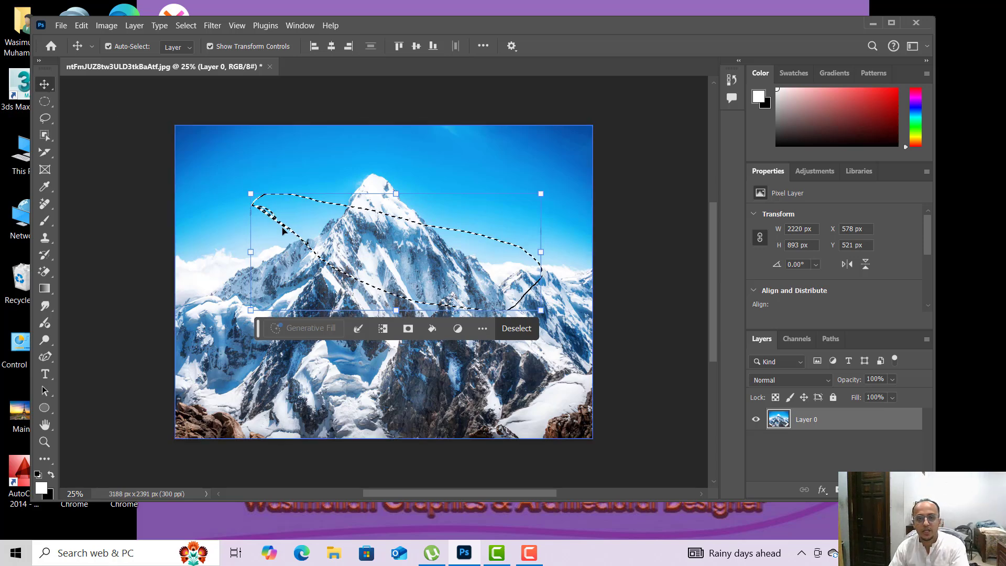
pyautogui.press('Delete')
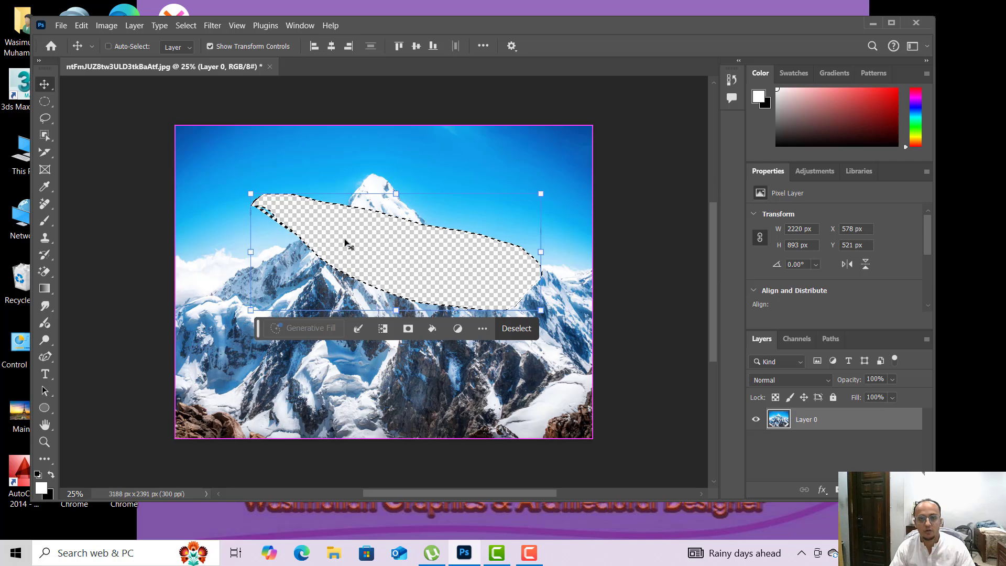
pyautogui.hotkey('ctrl', 'z')
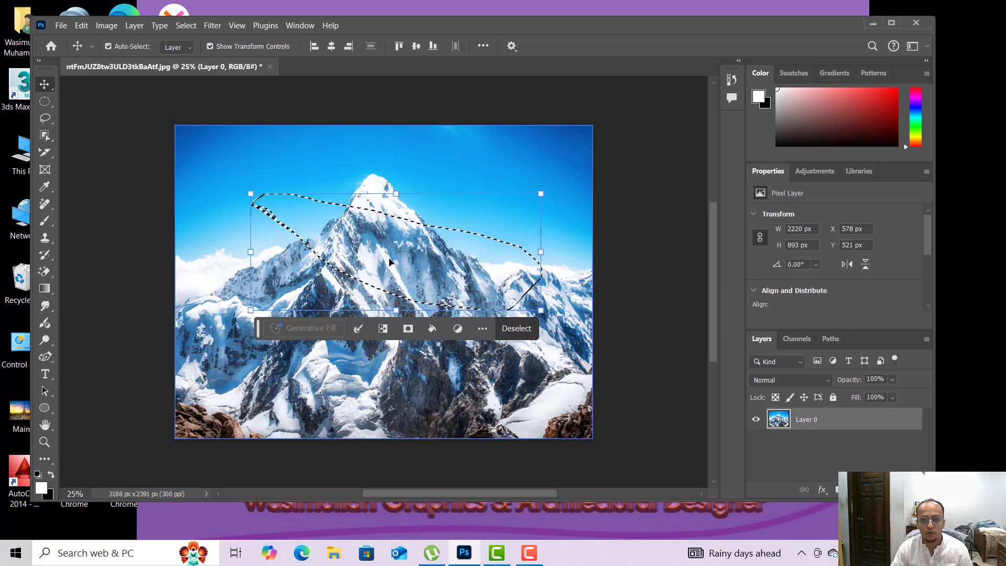
pyautogui.moveTo(391, 258); pyautogui.dragTo(408, 372)
pyautogui.hotkey('ctrl', 'z')
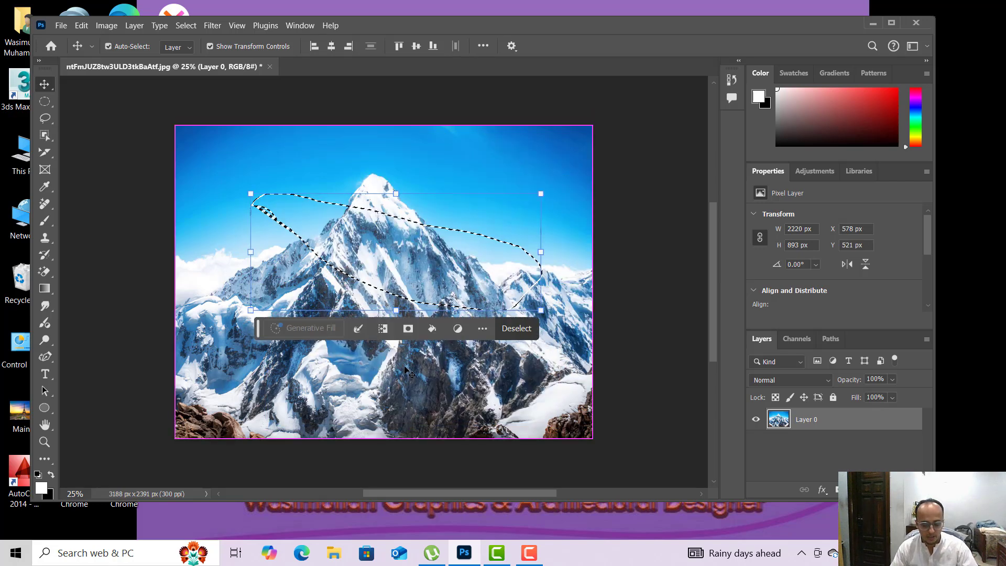
pyautogui.hotkey('ctrl', 'd')
# Step: Select a triangular area about 1322 × 1029 px over the sky and the peak's left slope using the Polygonal Lasso Tool, and activate the Move Tool
pyautogui.click(49, 123)
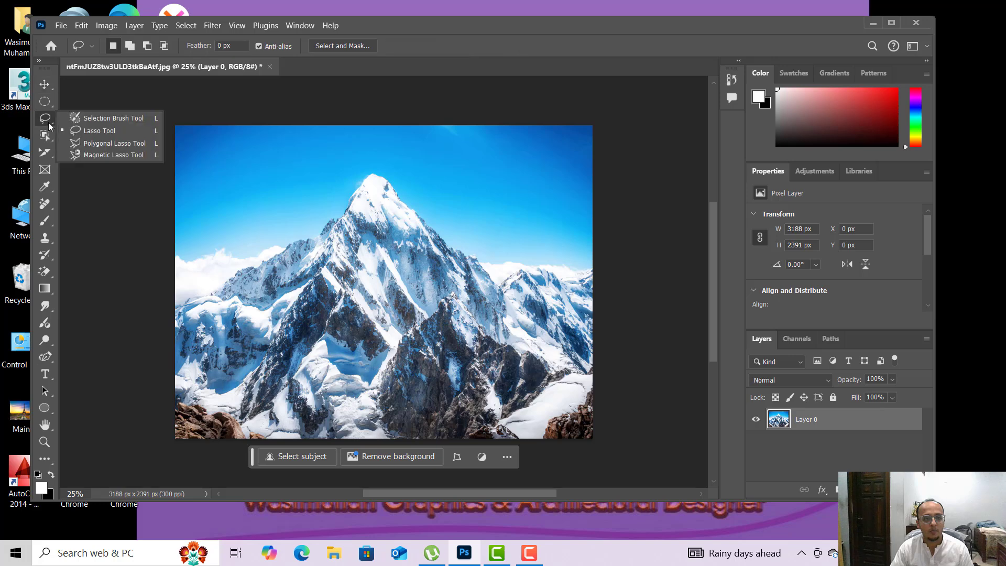
pyautogui.click(87, 143)
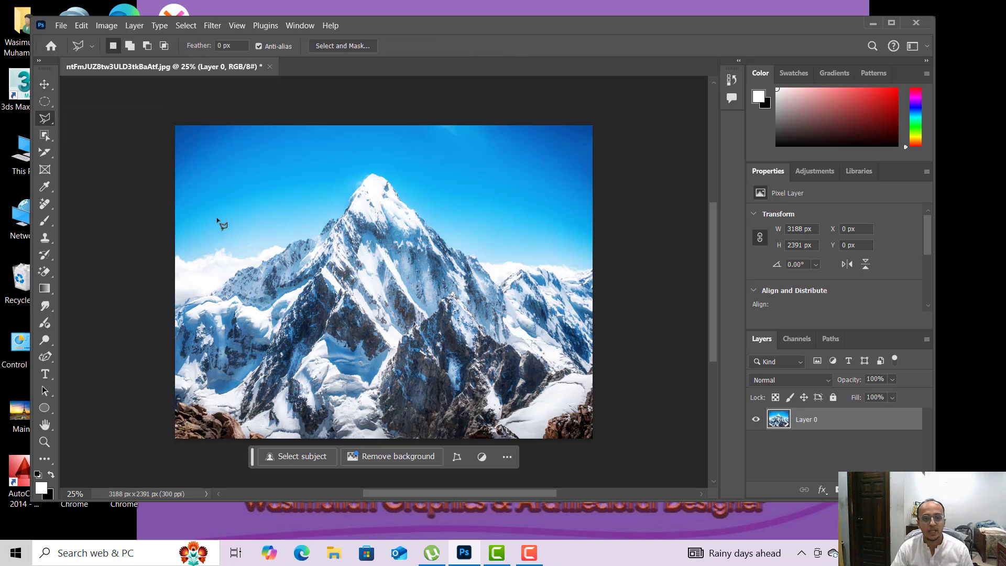
pyautogui.click(234, 167)
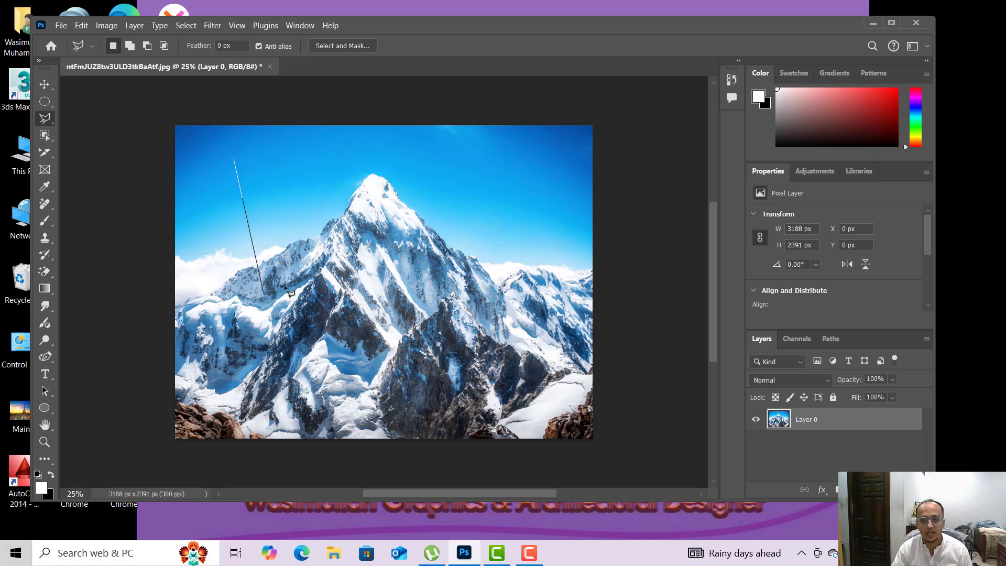
pyautogui.click(264, 293)
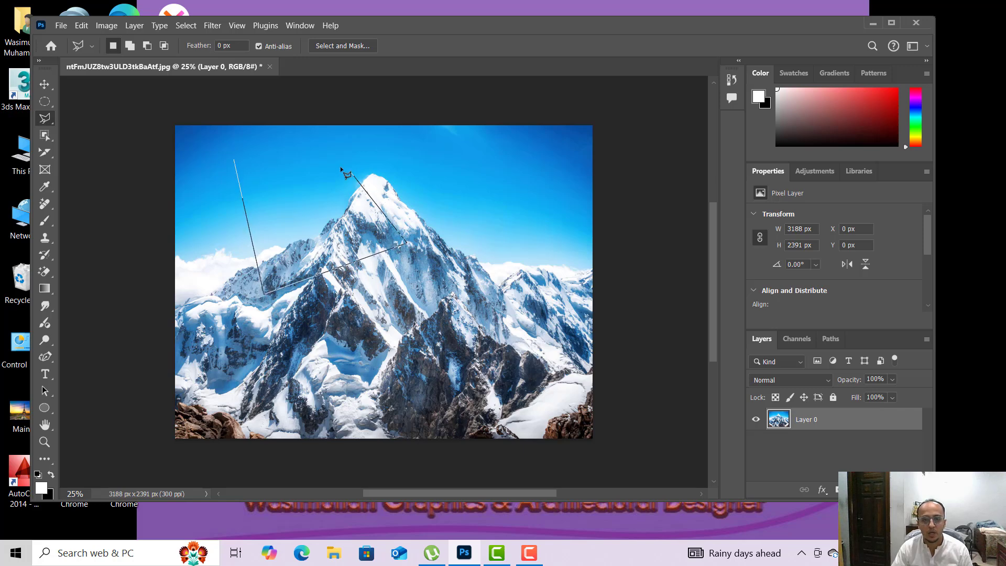
pyautogui.click(234, 162)
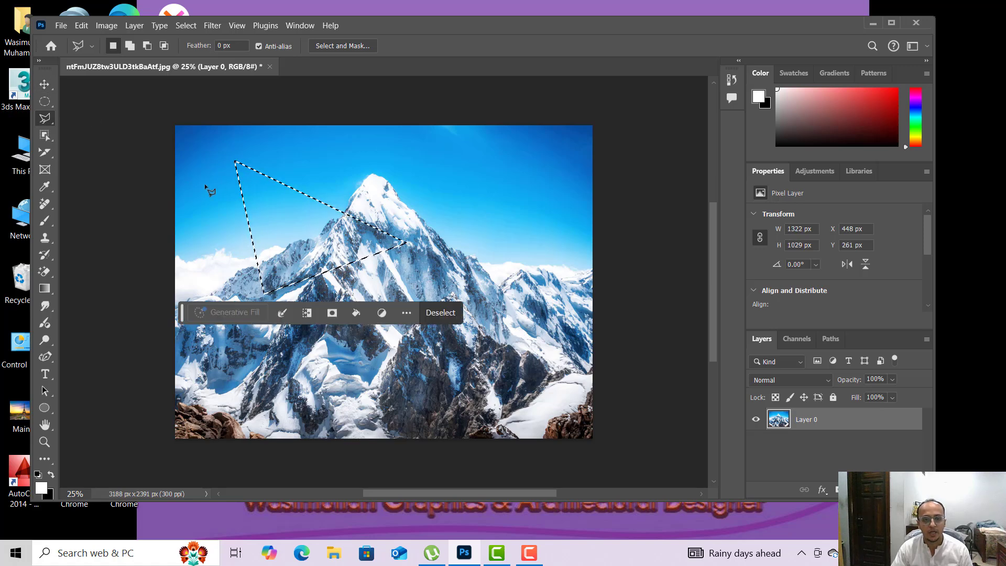
pyautogui.click(44, 86)
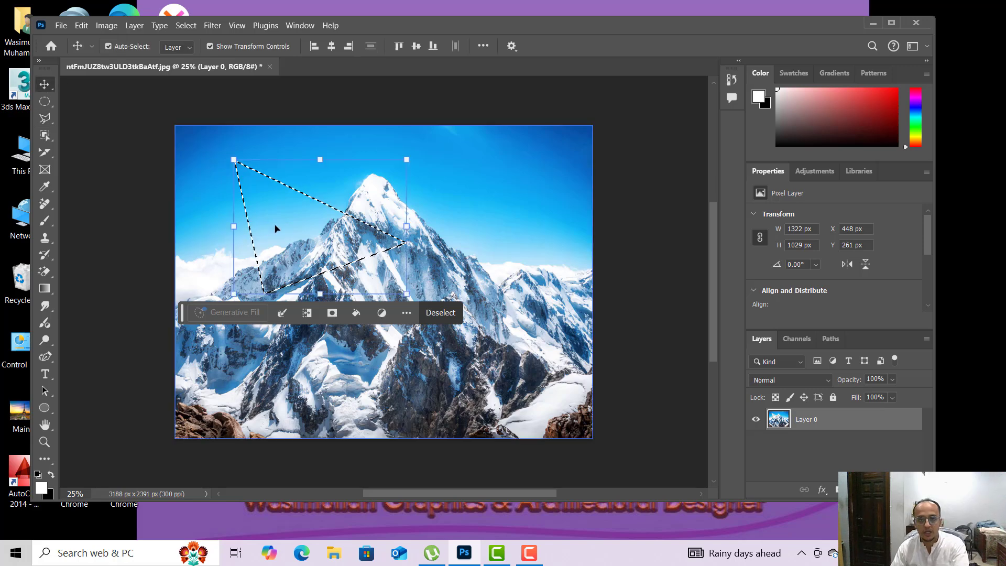
# Step: Try deleting and moving the triangular area, undo each change, and clear the polygonal selection
pyautogui.press('Delete')
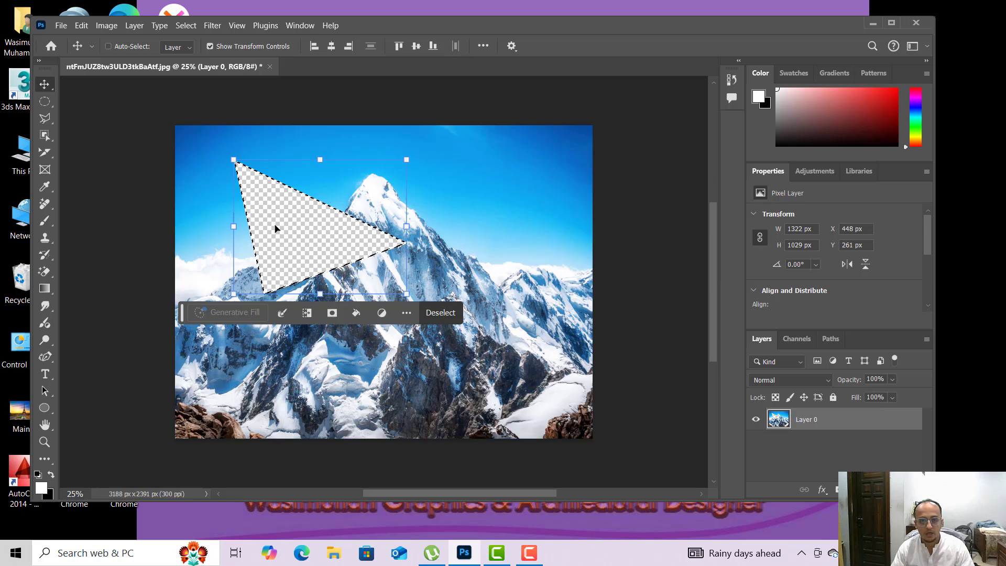
pyautogui.hotkey('ctrl', 'z')
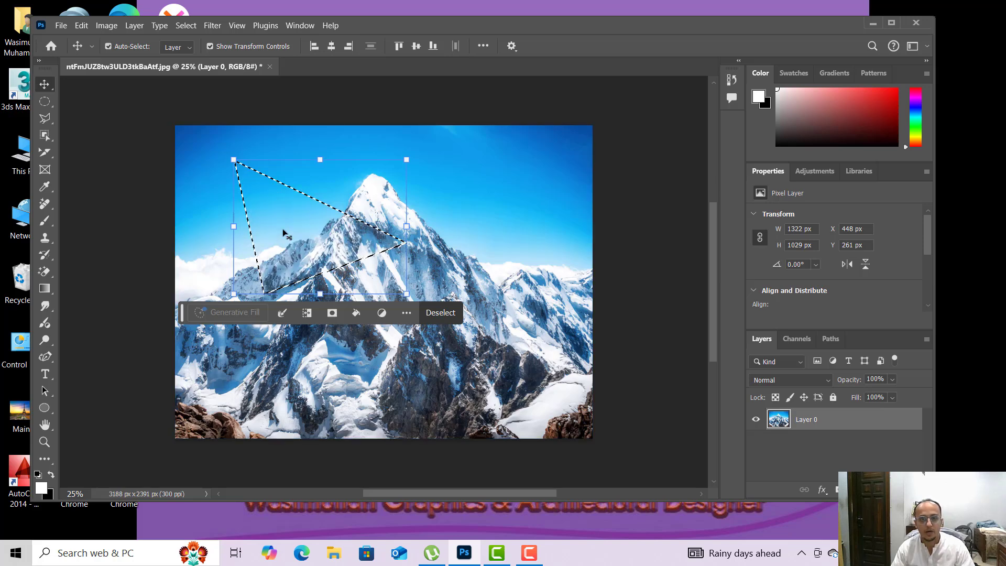
pyautogui.moveTo(282, 228)
pyautogui.mouseDown()
pyautogui.moveTo(509, 231)
pyautogui.moveTo(505, 277)
pyautogui.moveTo(475, 323)
pyautogui.moveTo(241, 367)
pyautogui.moveTo(259, 403)
pyautogui.moveTo(291, 364)
pyautogui.mouseUp()
pyautogui.hotkey('ctrl', 'z')
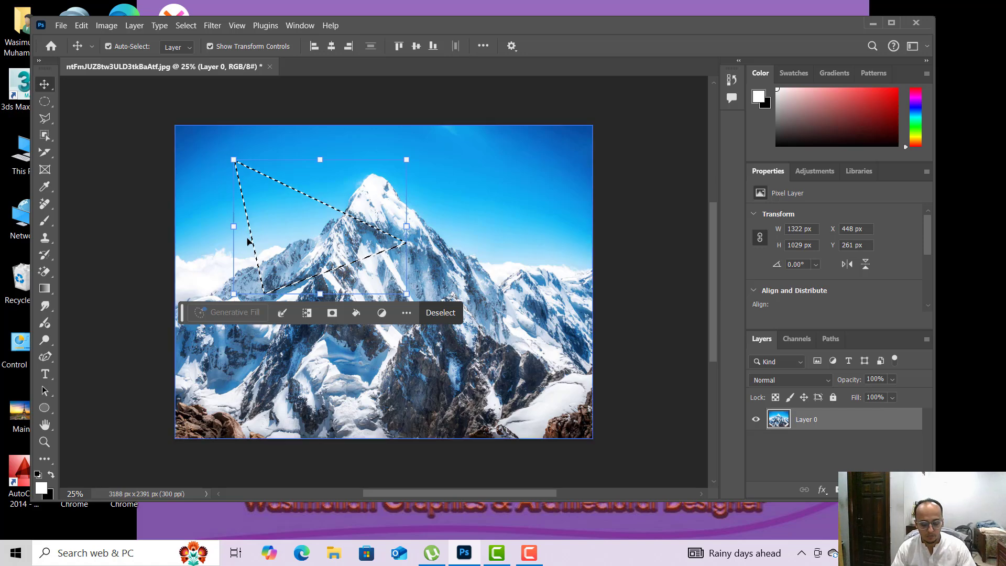
pyautogui.hotkey('ctrl', 'd')
pyautogui.click(49, 123)
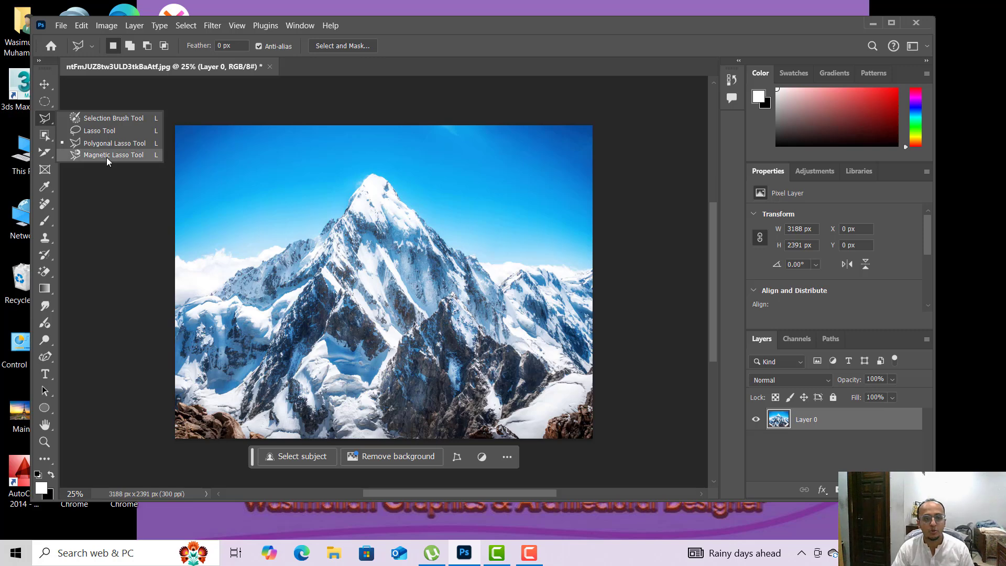
pyautogui.click(106, 156)
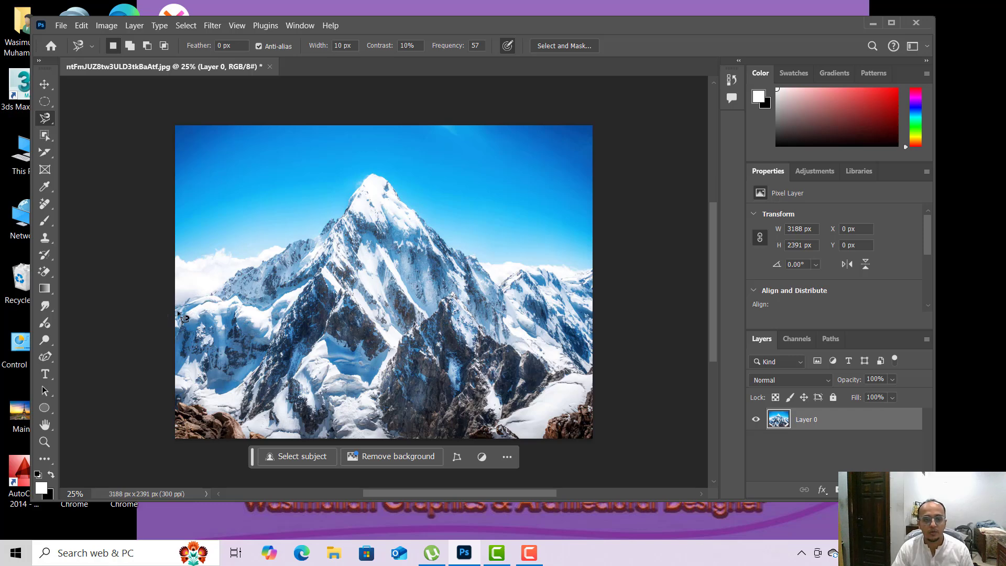
pyautogui.click(177, 307)
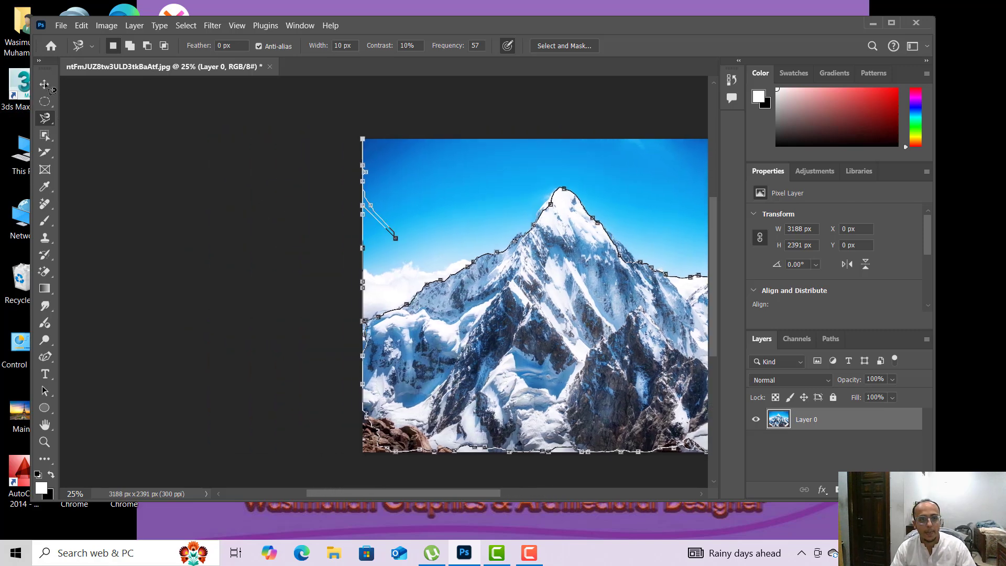
pyautogui.press('Return')
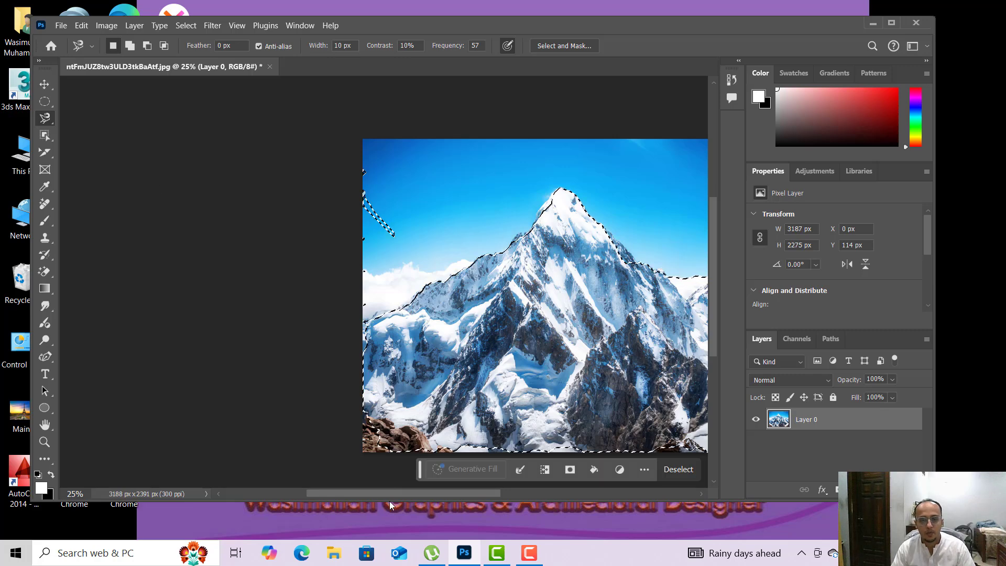
pyautogui.moveTo(397, 493); pyautogui.dragTo(453, 492)
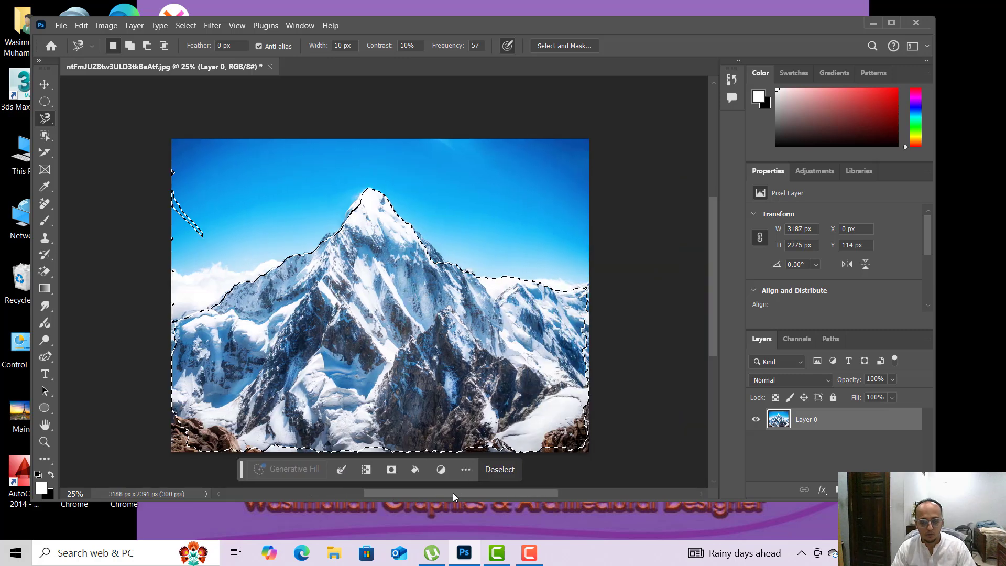
pyautogui.hotkey('ctrl', 'd')
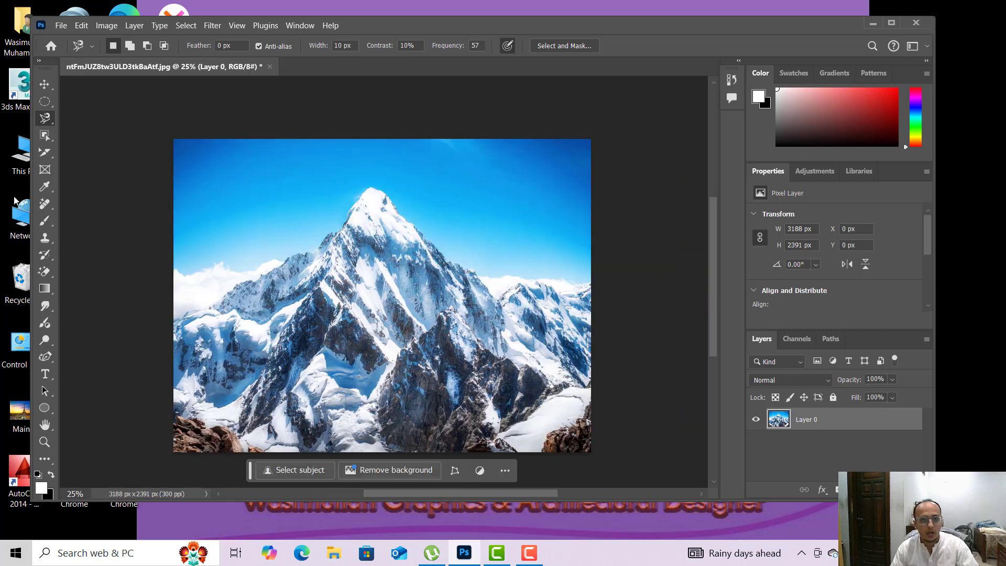
# Step: Trace the whole mountain below the skyline with the Magnetic Lasso Tool, making a selection about 3147 × 1955 px
pyautogui.rightClick(50, 119)
pyautogui.click(95, 154)
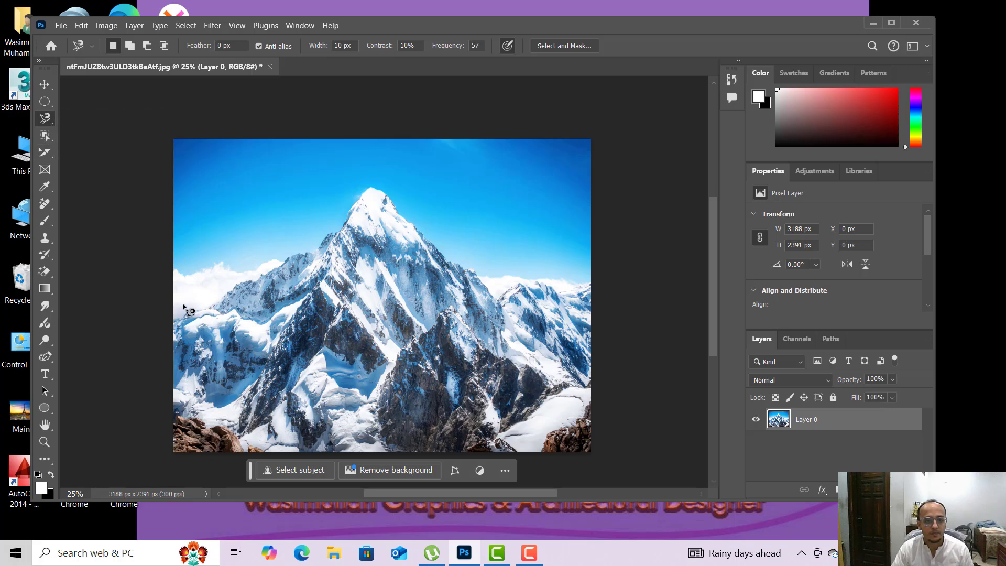
pyautogui.click(175, 322)
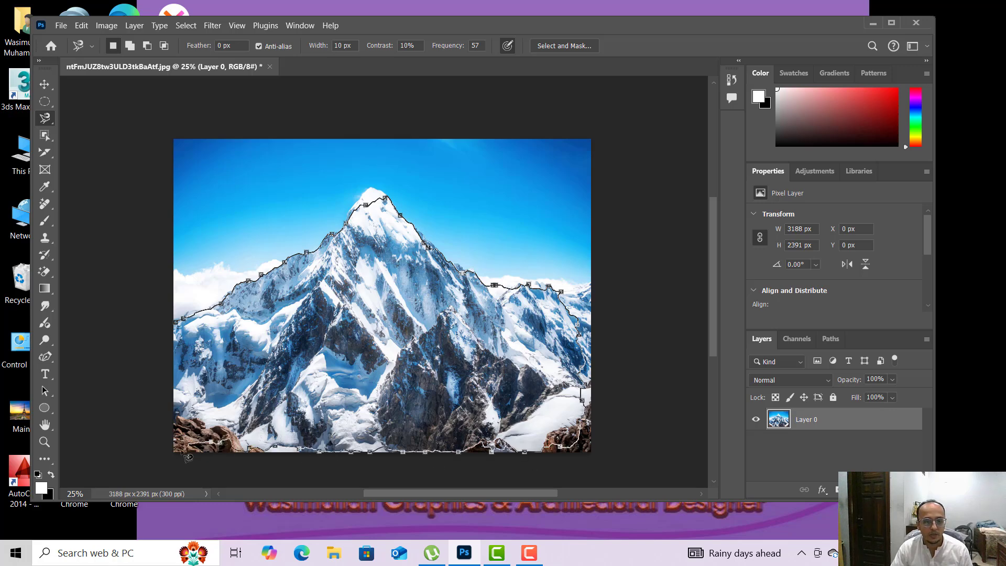
pyautogui.click(183, 329)
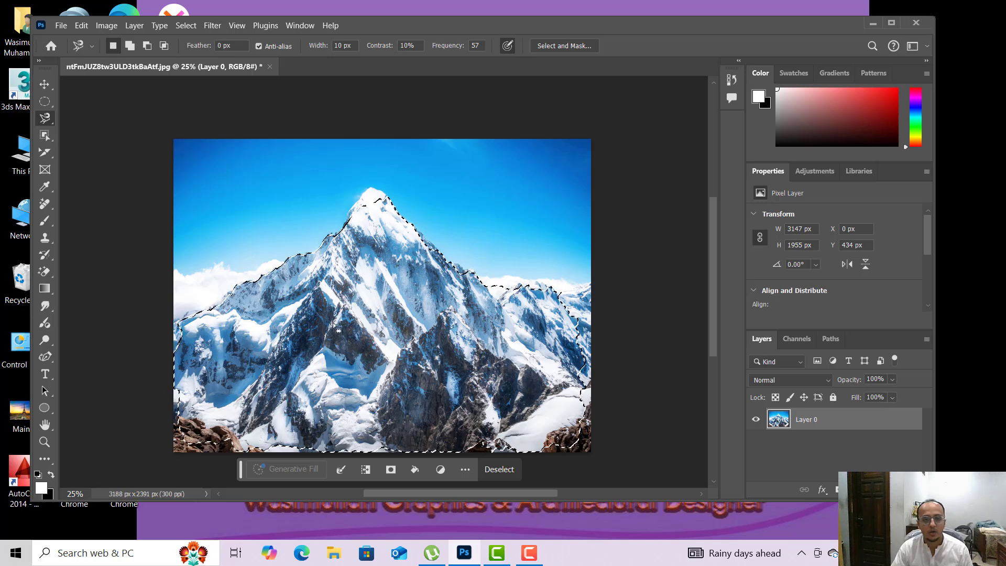
# Step: Try deleting the selected mountain and moving it with the Move Tool, undoing each change
pyautogui.click(43, 85)
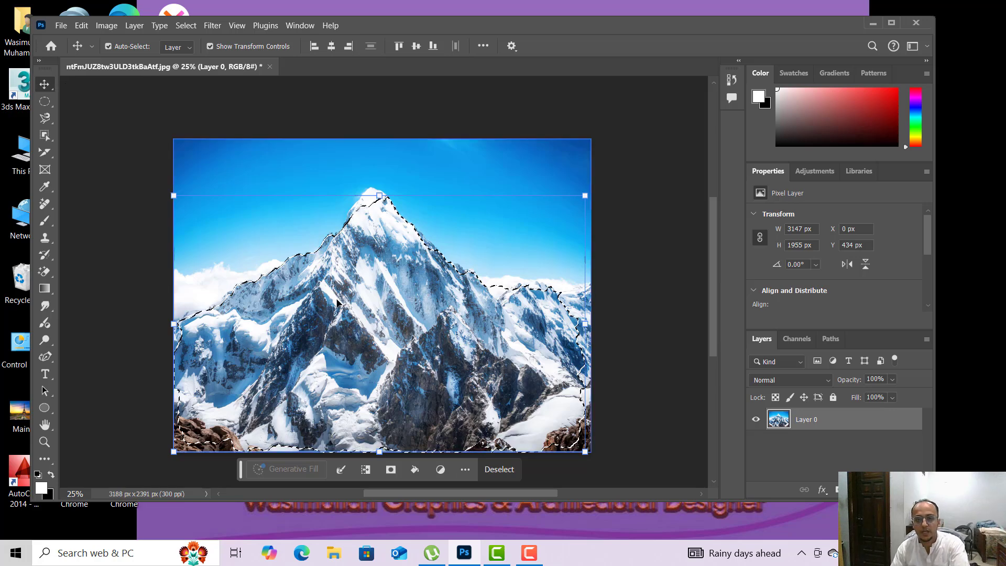
pyautogui.press('Delete')
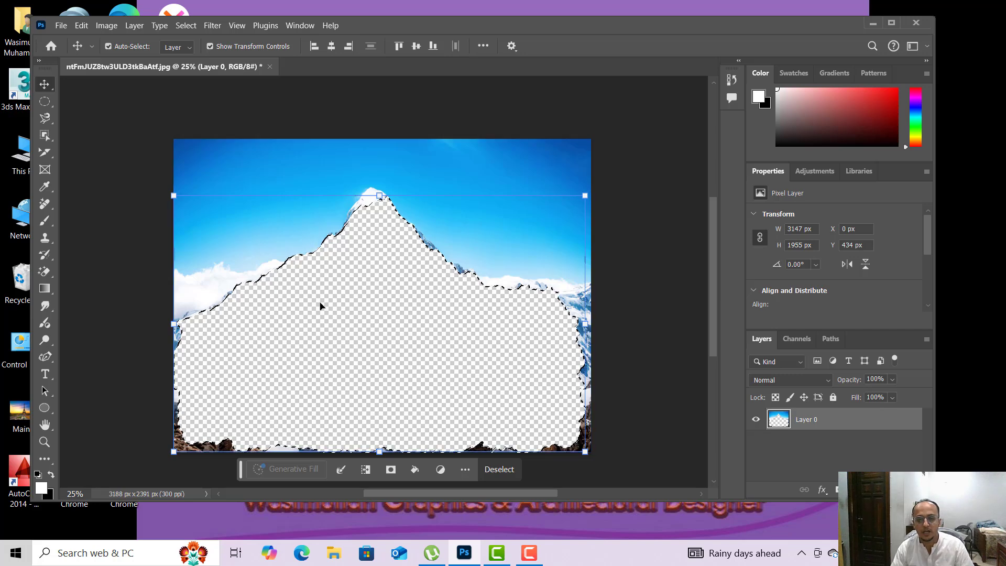
pyautogui.press('ctrl')
pyautogui.hotkey('ctrl', 'z')
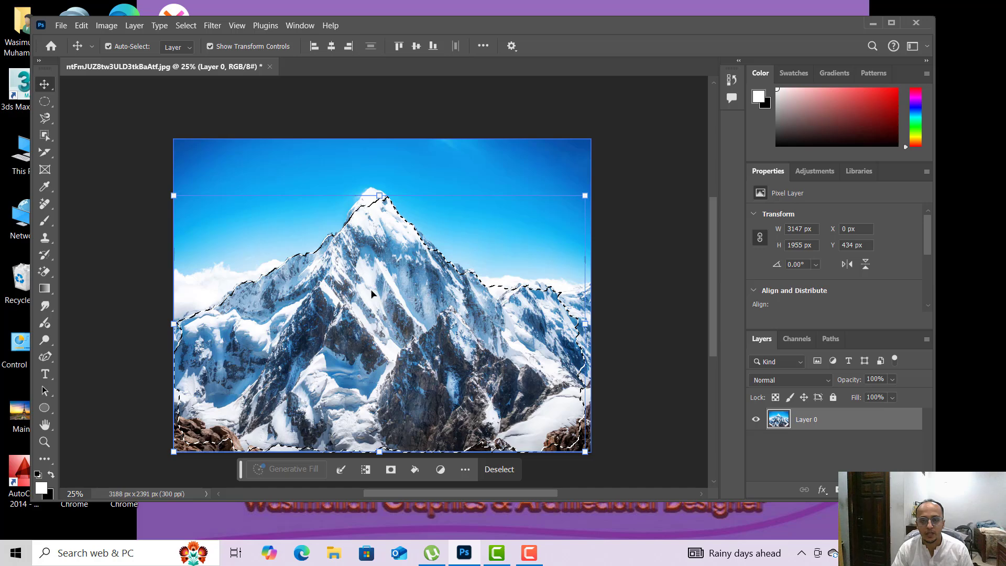
pyautogui.moveTo(370, 295); pyautogui.dragTo(554, 387)
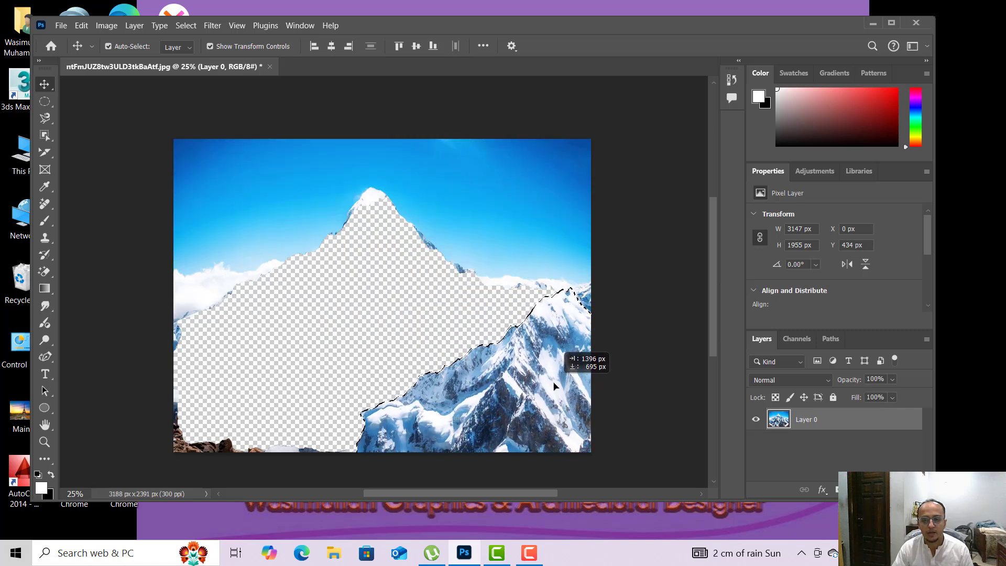
pyautogui.moveTo(472, 390); pyautogui.dragTo(266, 376)
pyautogui.hotkey('ctrl', 'z')
pyautogui.hotkey('ctrl', 'z')
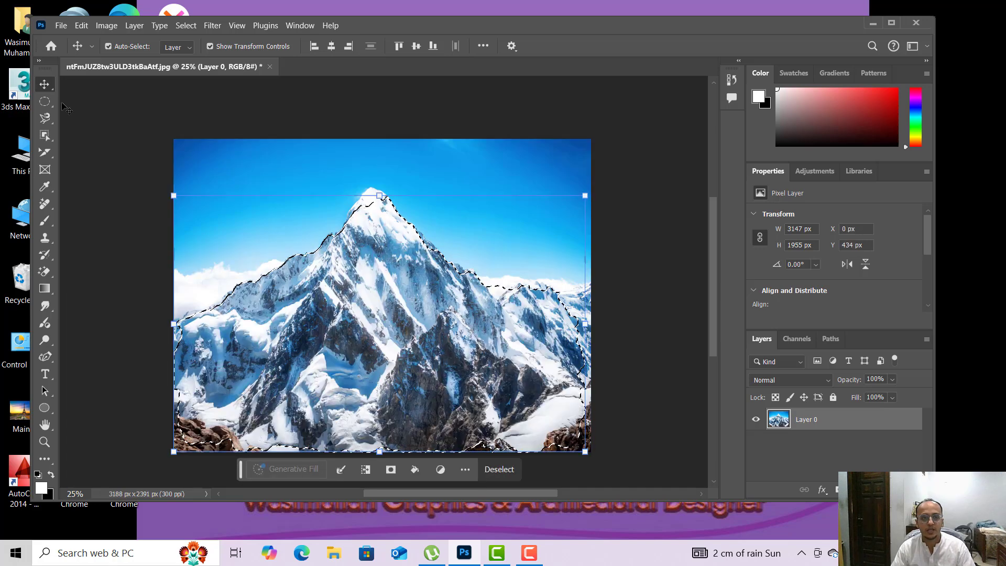
# Step: Deselect Layer 0 while keeping the mountain selection, and minimize the Photoshop window
pyautogui.click(148, 141)
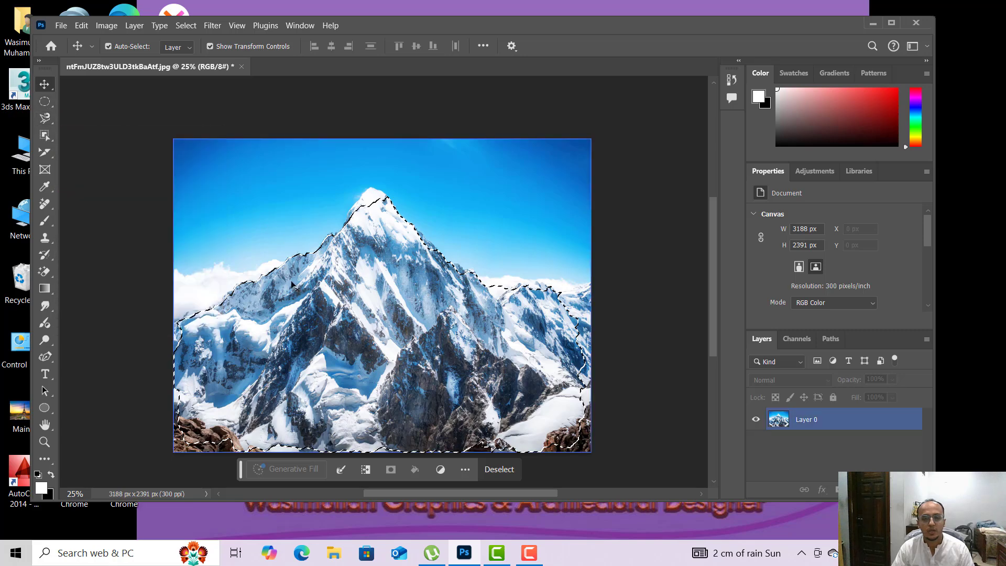
pyautogui.click(874, 23)
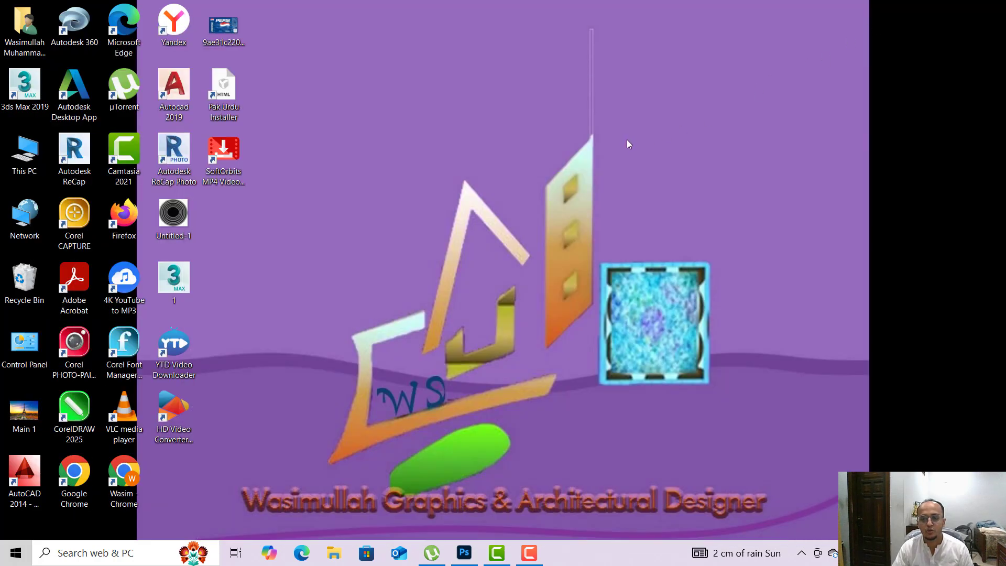